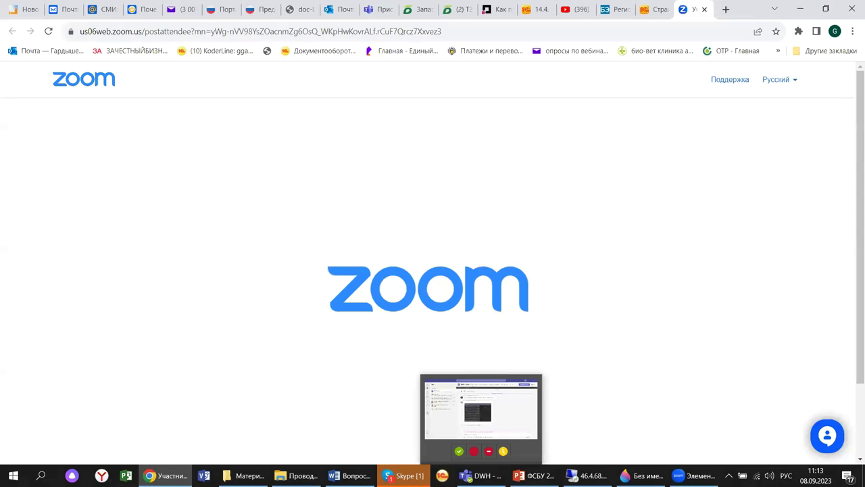
# - Open the card of the organization Андромеда Плюс from the Организации directory in the 1C:ERP remote session
pyautogui.click(534, 475)
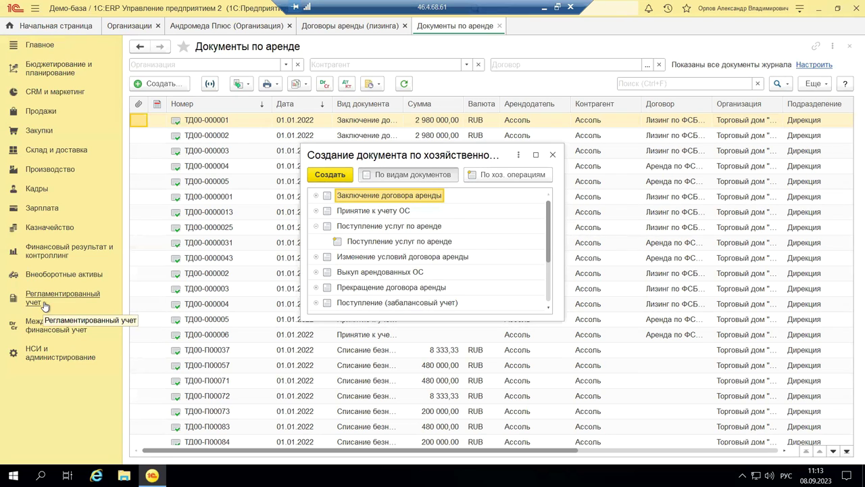
pyautogui.click(48, 357)
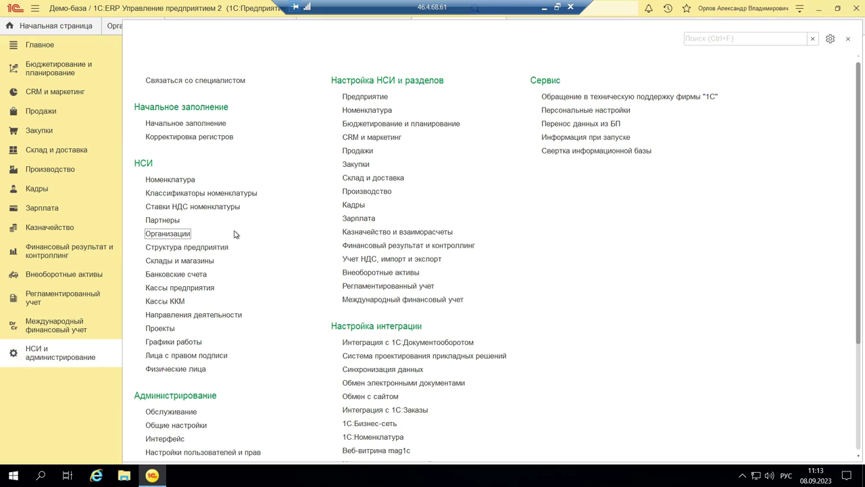
pyautogui.click(181, 237)
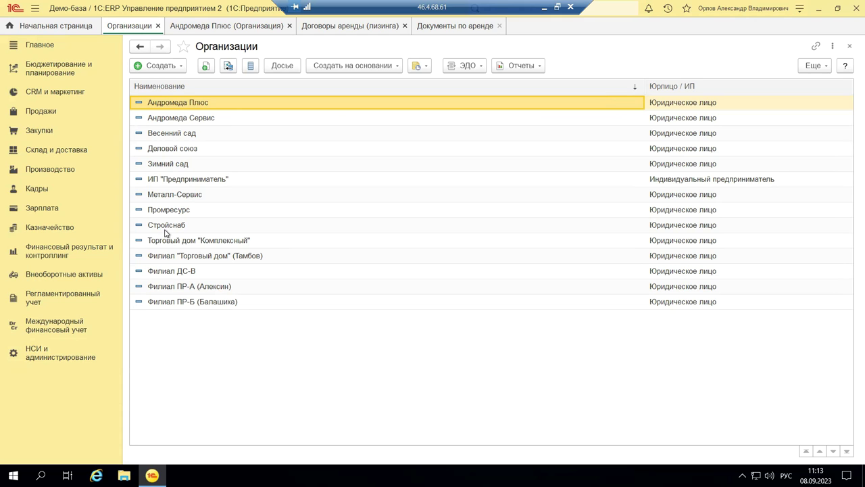
pyautogui.doubleClick(200, 102)
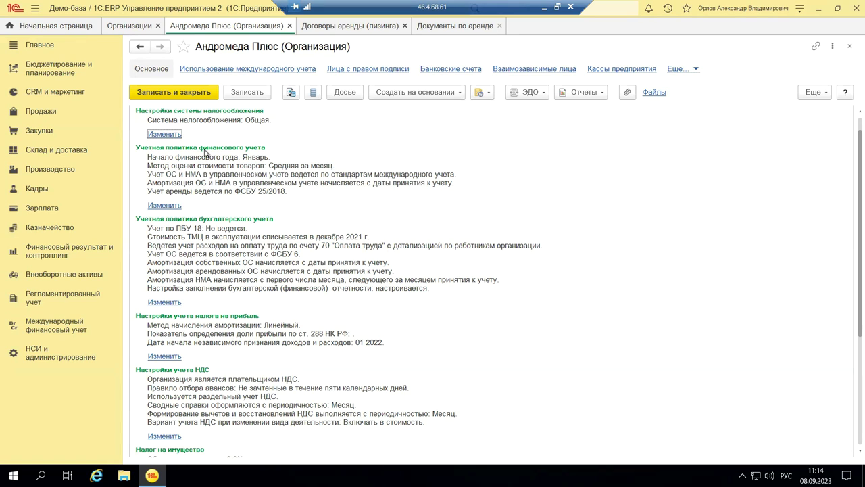
# - Review the Расчеты and Внеоборотные активы settings in Андромеда Плюс's financial accounting policy, allowing the Zoom recording request, and close the organization card
pyautogui.click(170, 207)
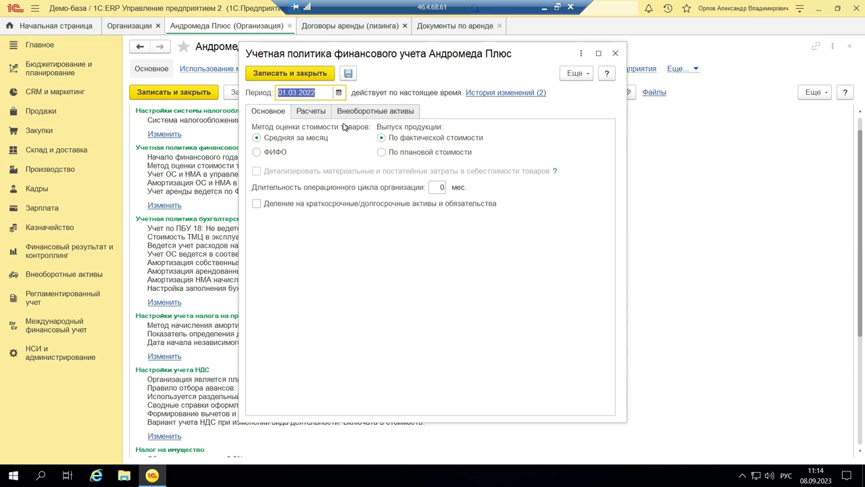
pyautogui.click(315, 112)
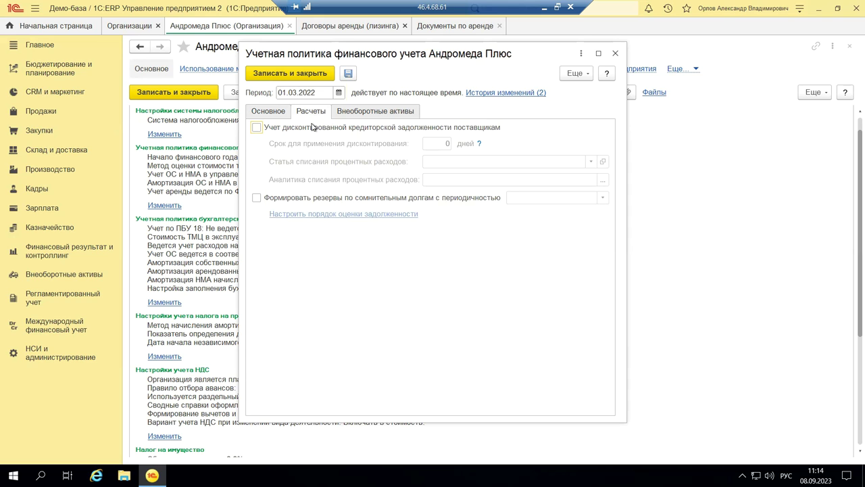
pyautogui.click(363, 113)
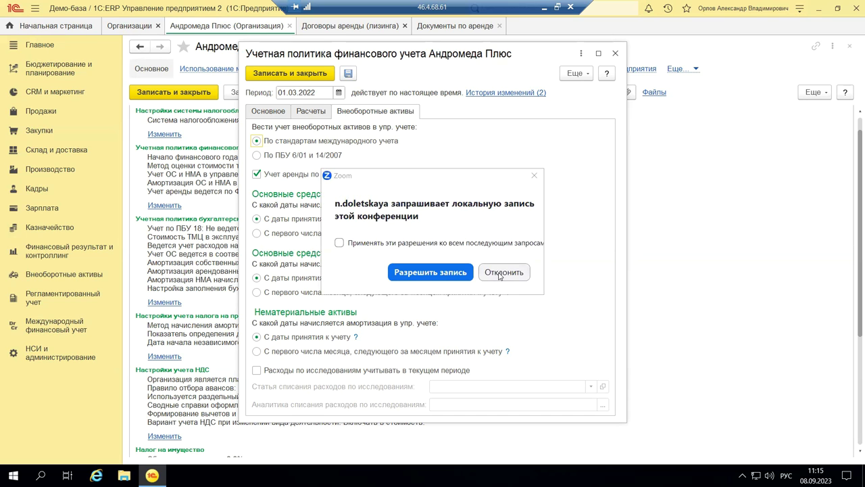
pyautogui.click(467, 273)
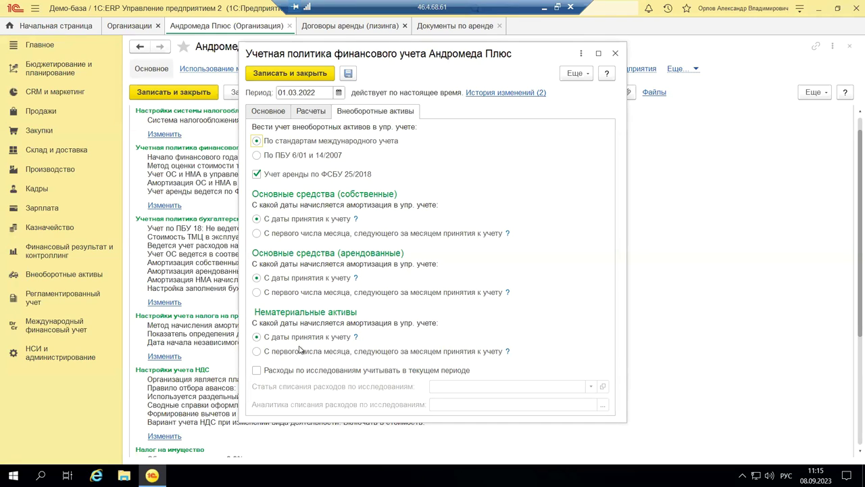
pyautogui.click(616, 54)
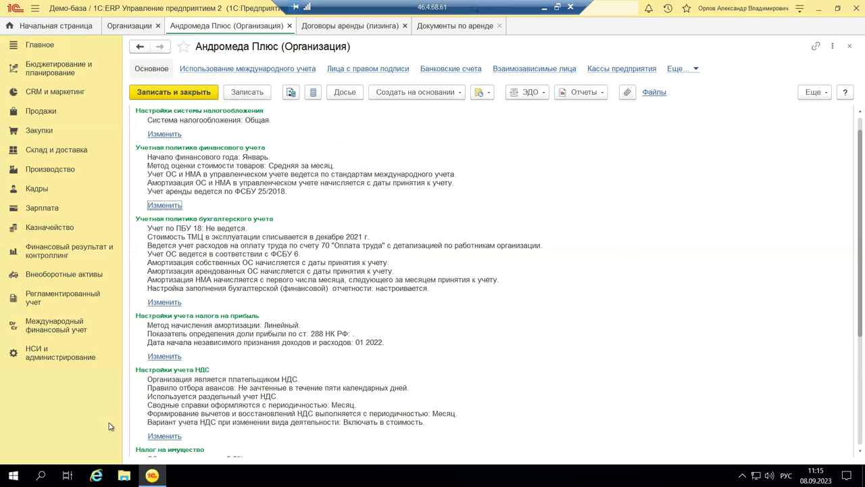
pyautogui.click(848, 48)
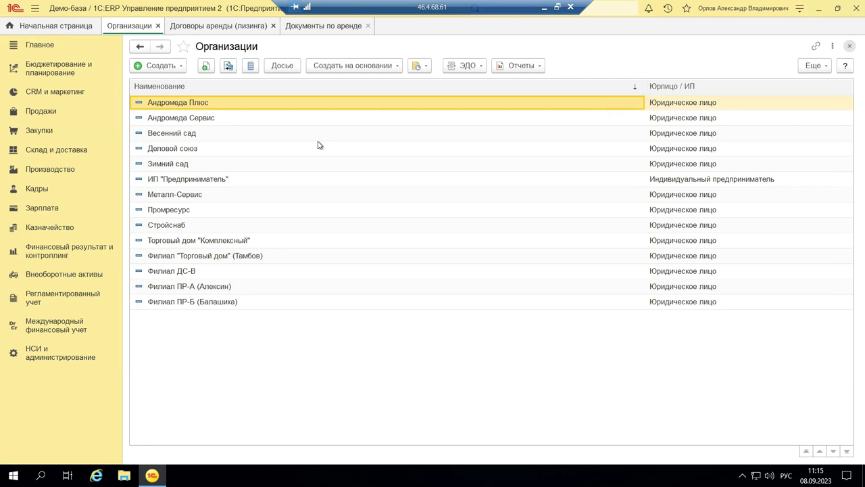
# - Switch to the ФСБУ 25 lease presentation in PowerPoint and look through the slide thumbnails following slide 8
pyautogui.click(542, 9)
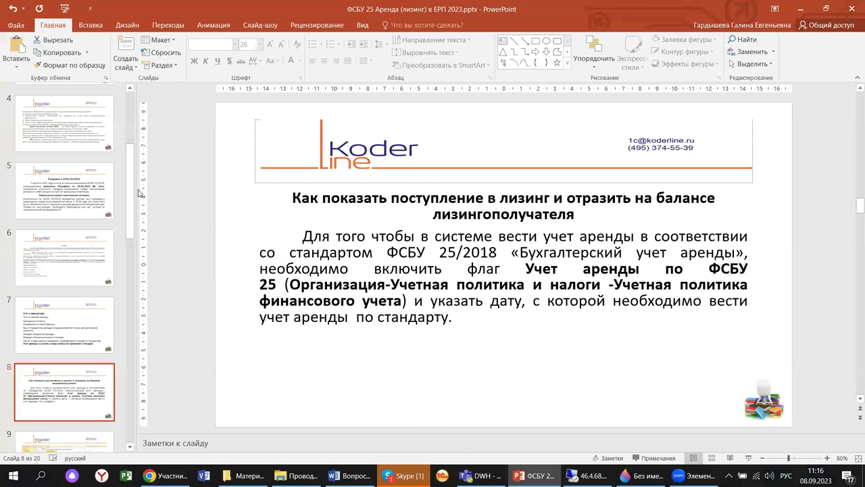
pyautogui.scroll(-5, 84, 275)
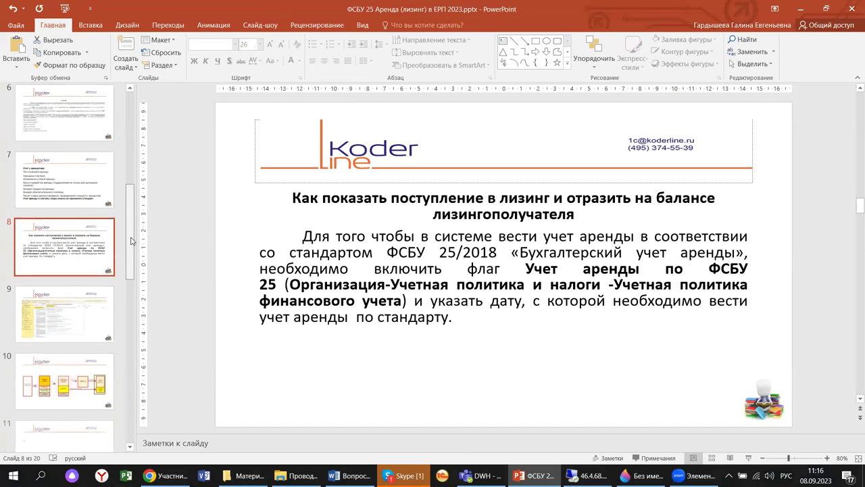
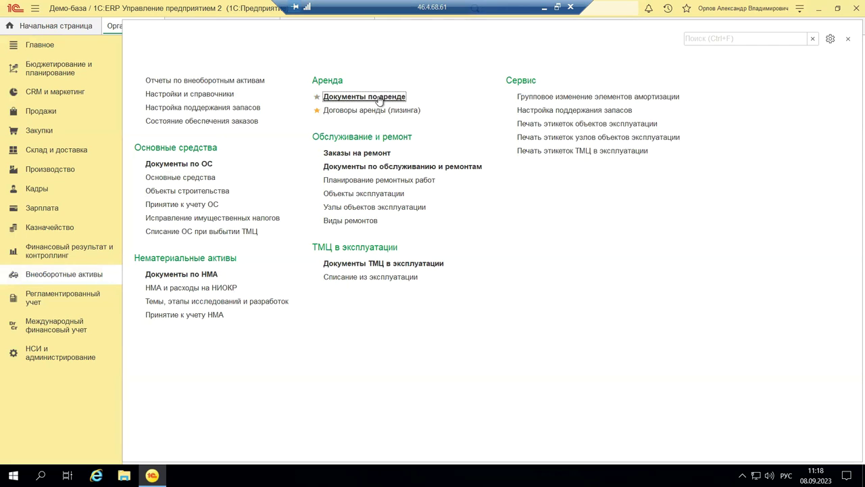
# - Open the lease contract "Аренда по ФСБУ 25/2018 плановое прекращение договора" in 1C:ERP and view its Параметры договора
pyautogui.click(338, 115)
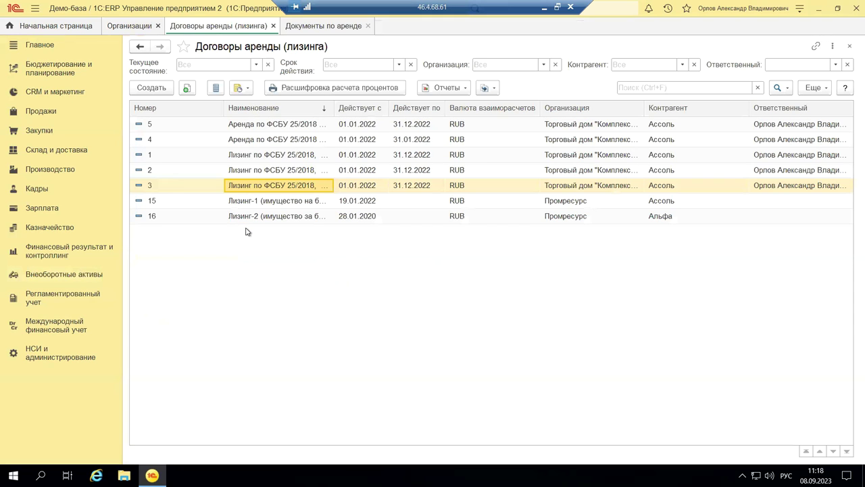
pyautogui.doubleClick(284, 140)
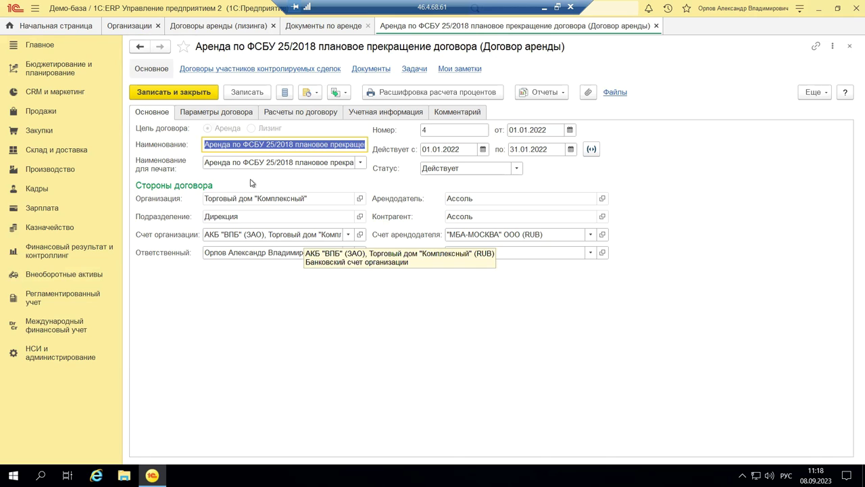
pyautogui.click(227, 113)
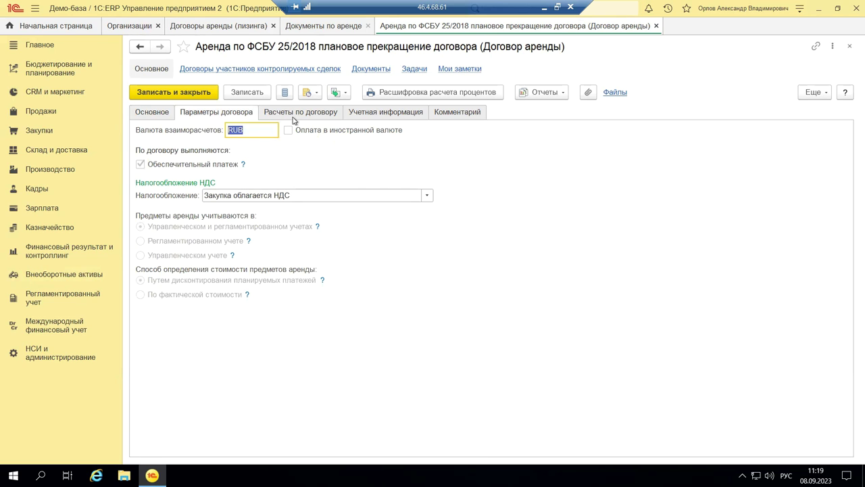
# - Review the contract's settlements along with its payment, accrual and interest schedules, and close the schedule window
pyautogui.click(295, 113)
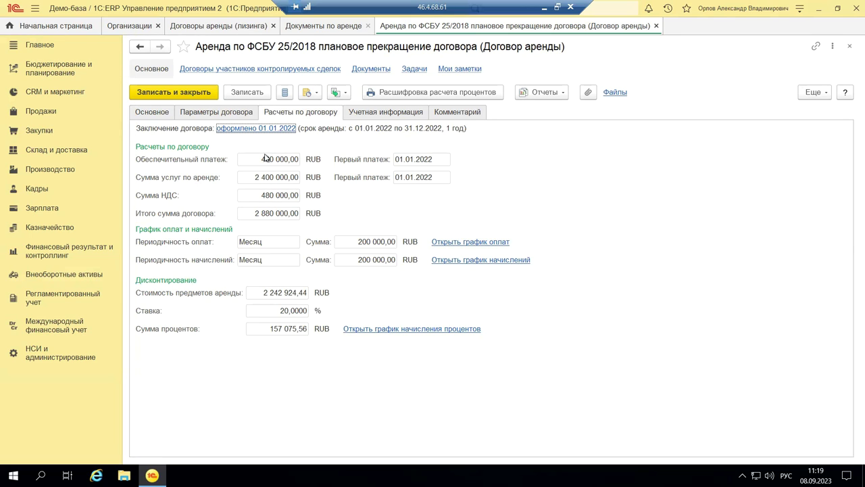
pyautogui.moveTo(251, 158)
pyautogui.doubleClick(259, 242)
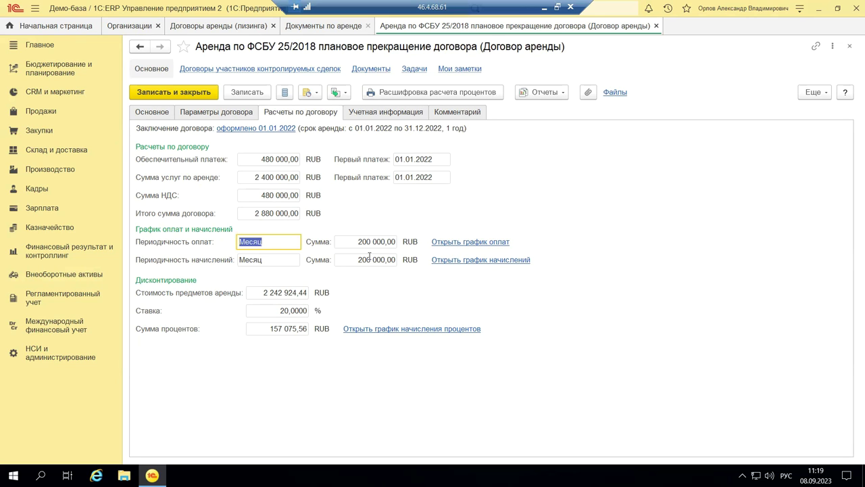
pyautogui.click(441, 244)
pyautogui.click(441, 246)
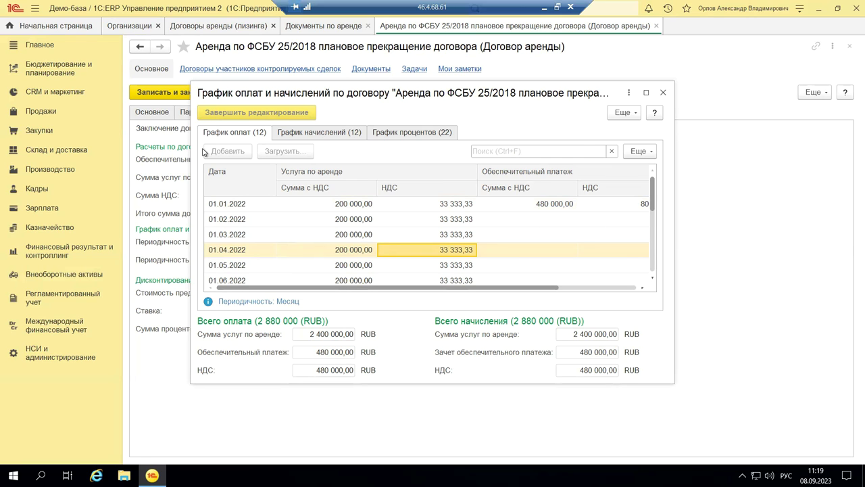
pyautogui.click(300, 134)
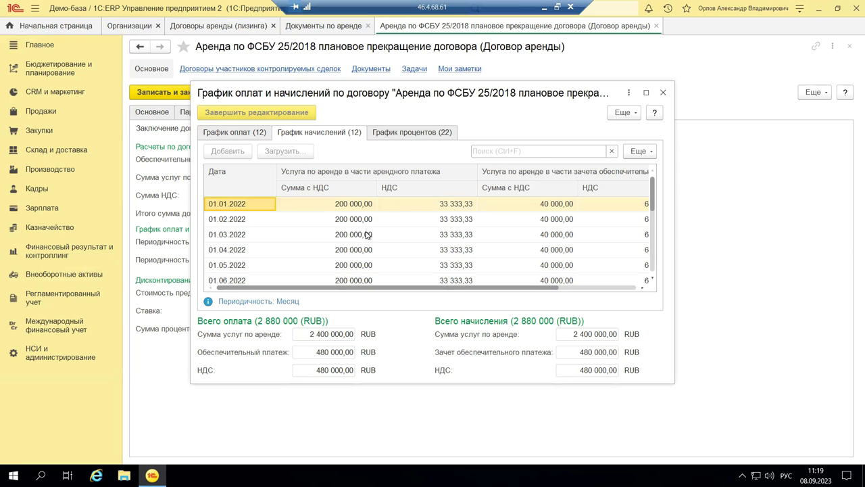
pyautogui.click(398, 135)
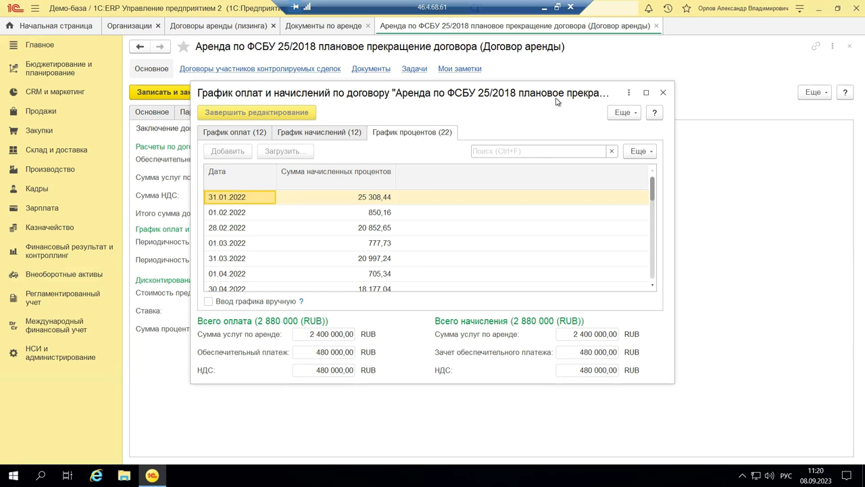
pyautogui.click(663, 93)
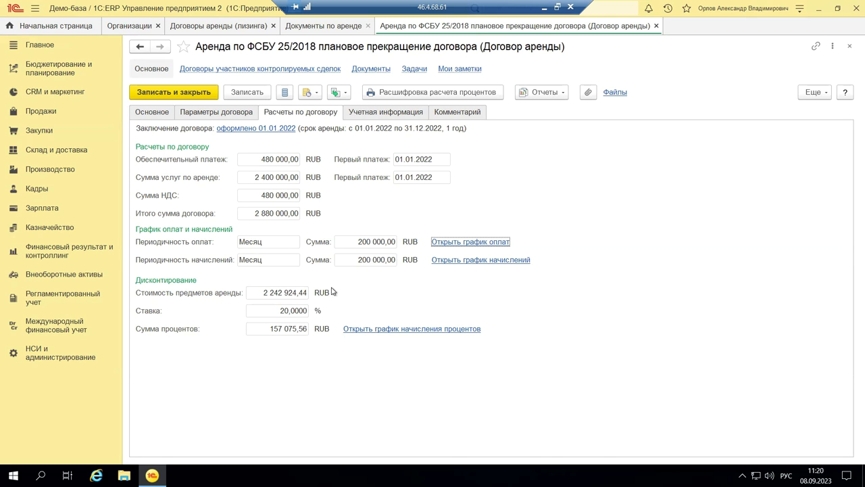
# - Examine the contract's accounting information, including the settlement group "Лизинг по ФСБУ 25/2018 в рублях" and the cash flow item "Оплата лизингодателю"
pyautogui.click(381, 114)
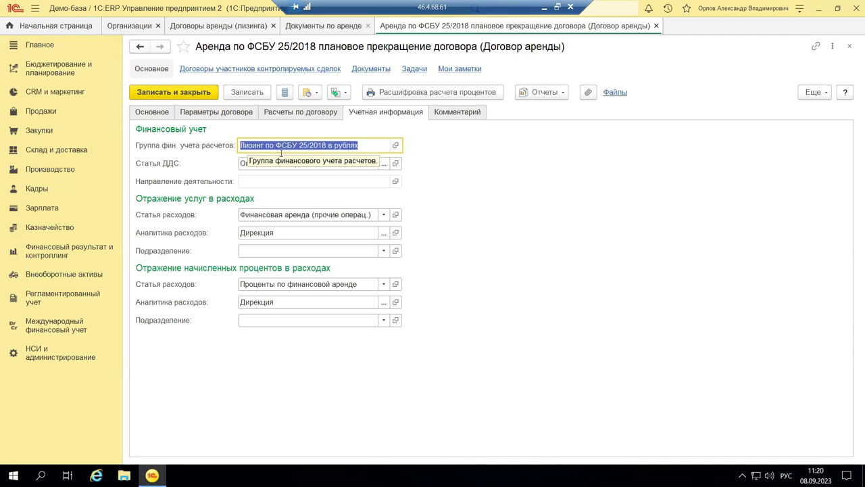
pyautogui.click(395, 146)
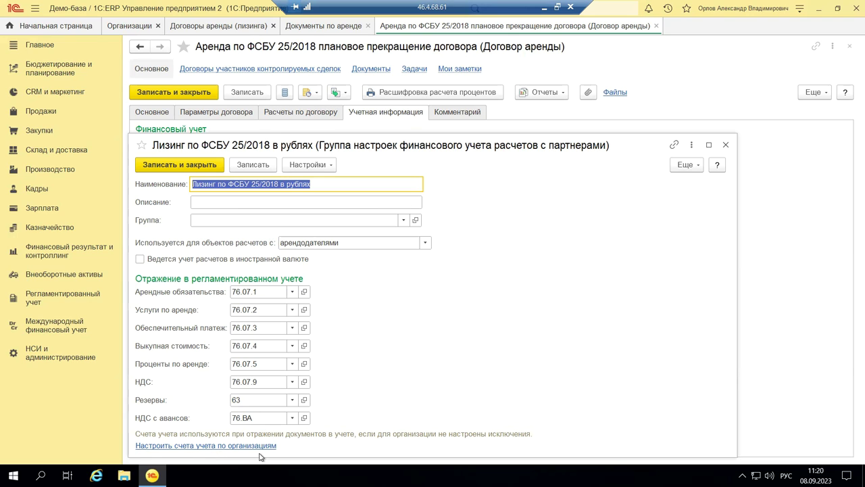
pyautogui.click(725, 145)
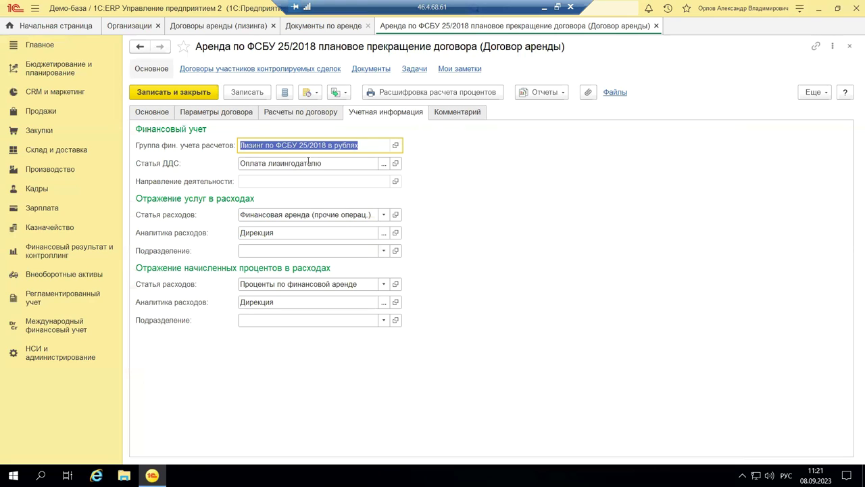
pyautogui.click(396, 164)
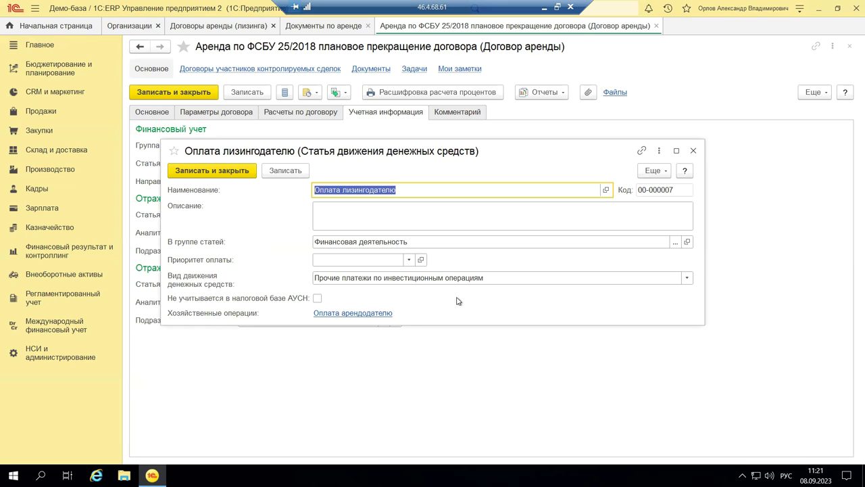
pyautogui.click(692, 150)
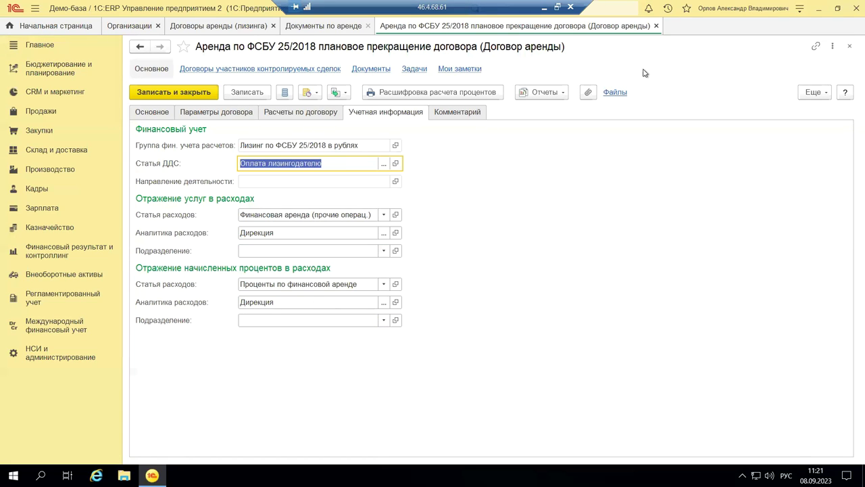
pyautogui.click(544, 8)
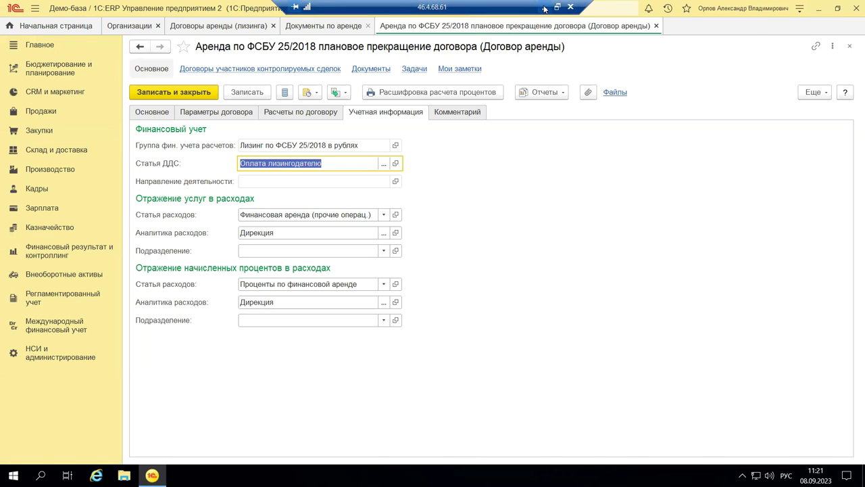
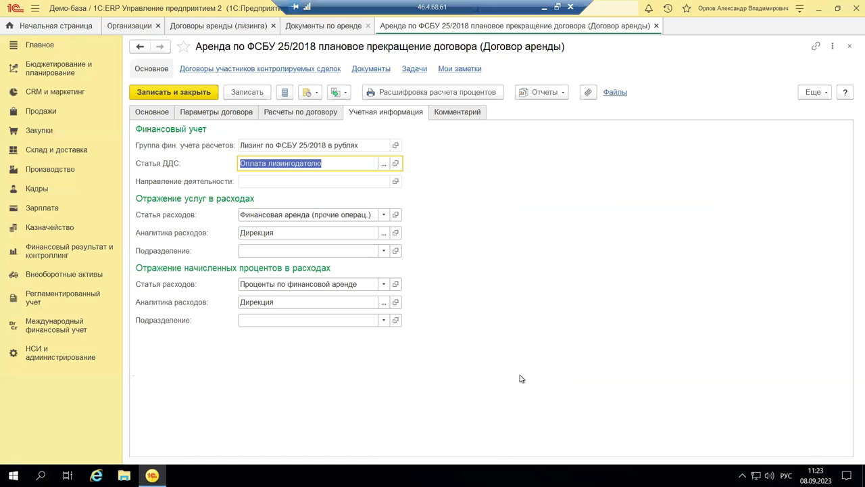
# - Open the lease documents journal in Внеоборотные активы and start a new "Принятие к учету предметов аренды" document
pyautogui.click(49, 275)
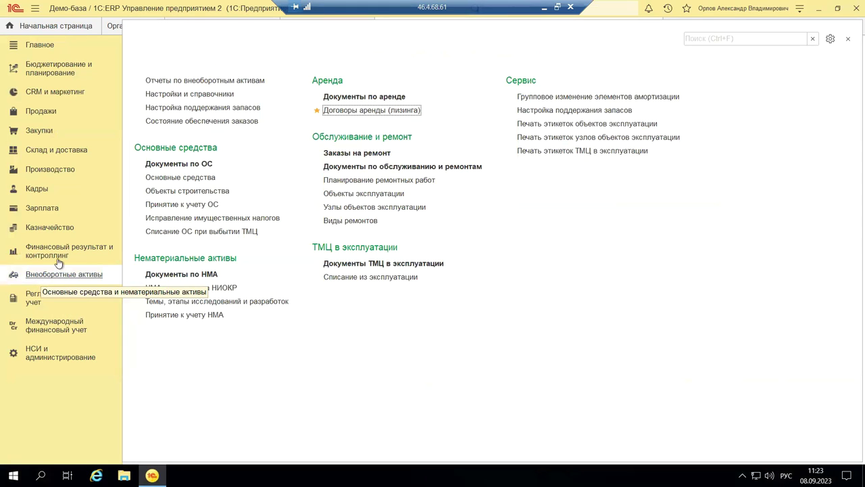
pyautogui.click(346, 98)
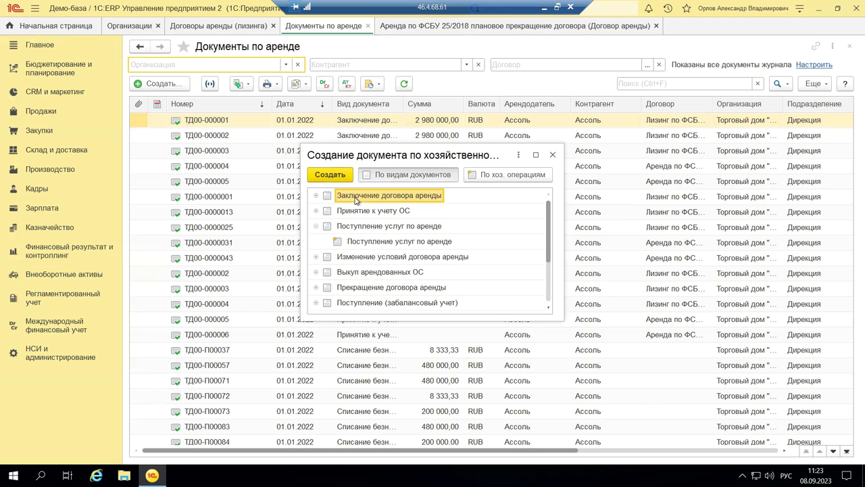
pyautogui.click(317, 196)
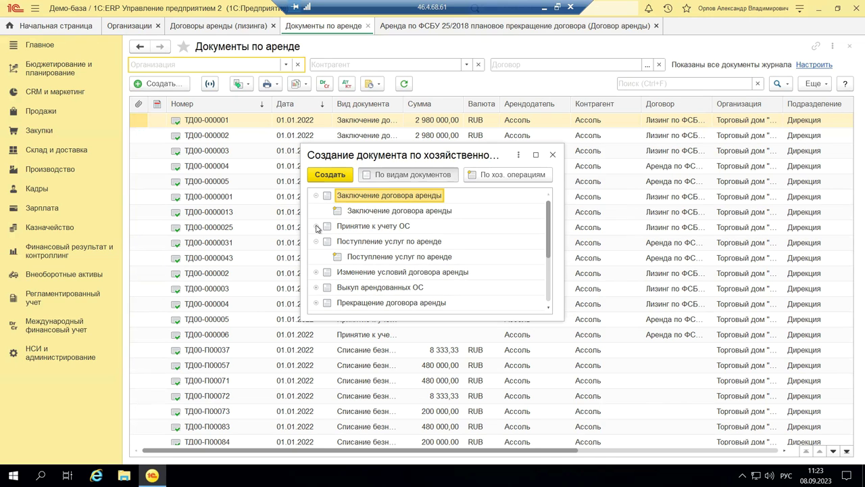
pyautogui.click(316, 226)
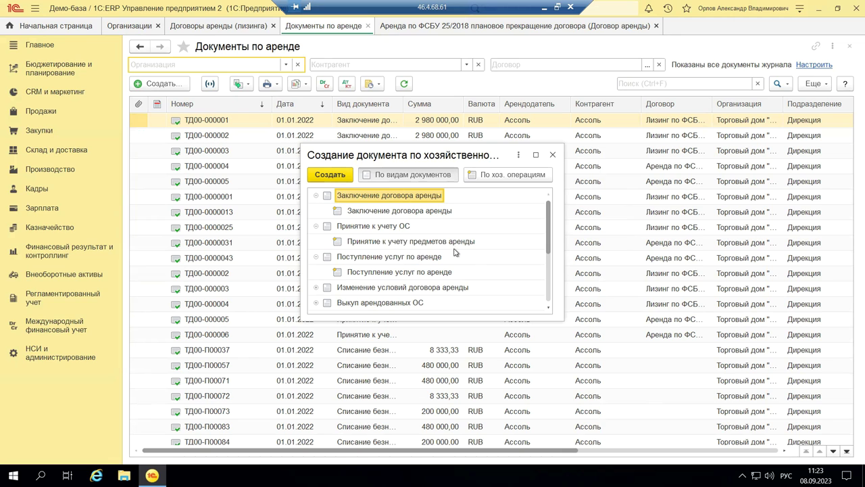
pyautogui.doubleClick(387, 241)
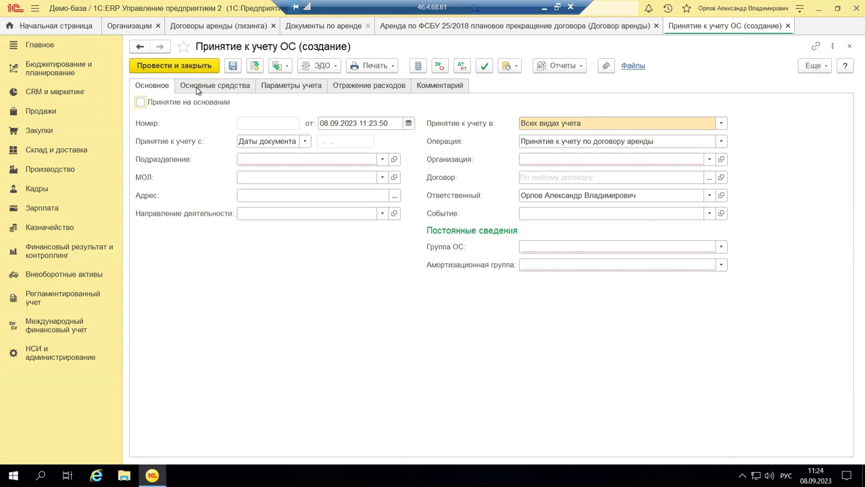
# - Look over the lease conclusions available as a basis and the fixed assets table's row entry, and discard the document without saving
pyautogui.click(140, 102)
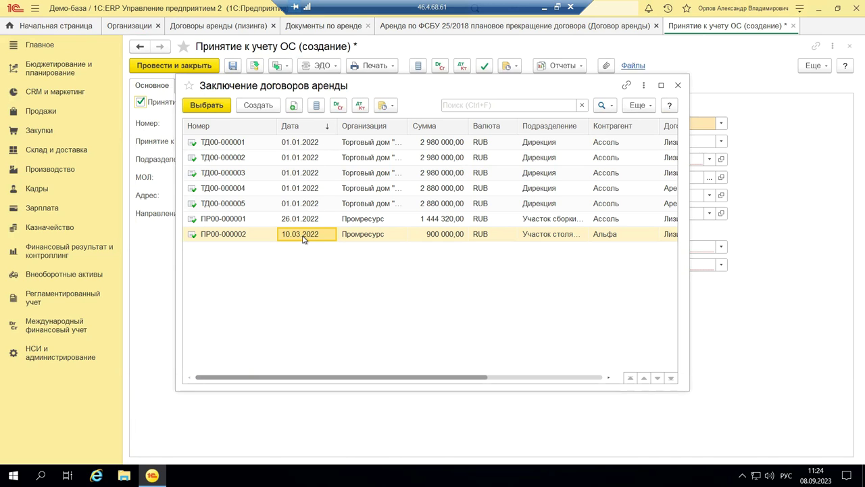
pyautogui.click(677, 86)
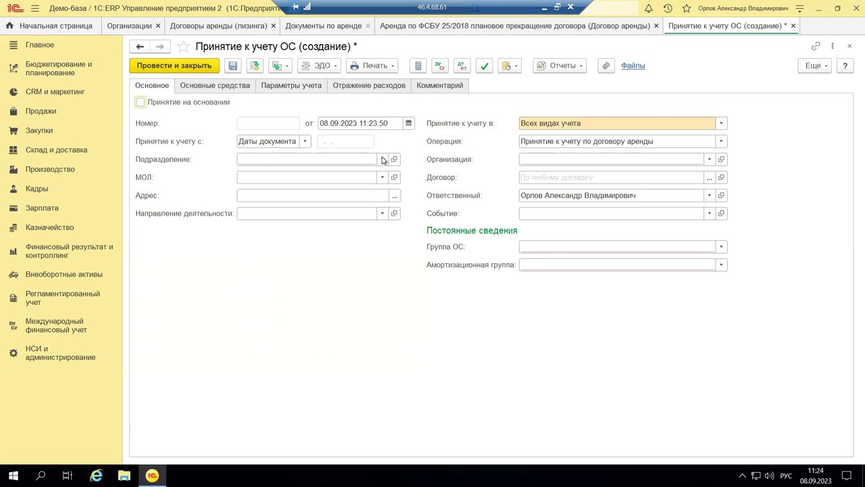
pyautogui.click(218, 85)
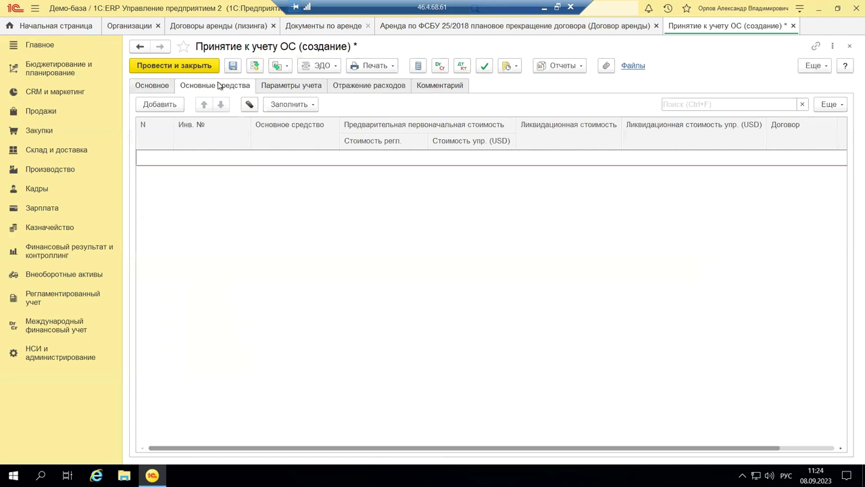
pyautogui.click(152, 107)
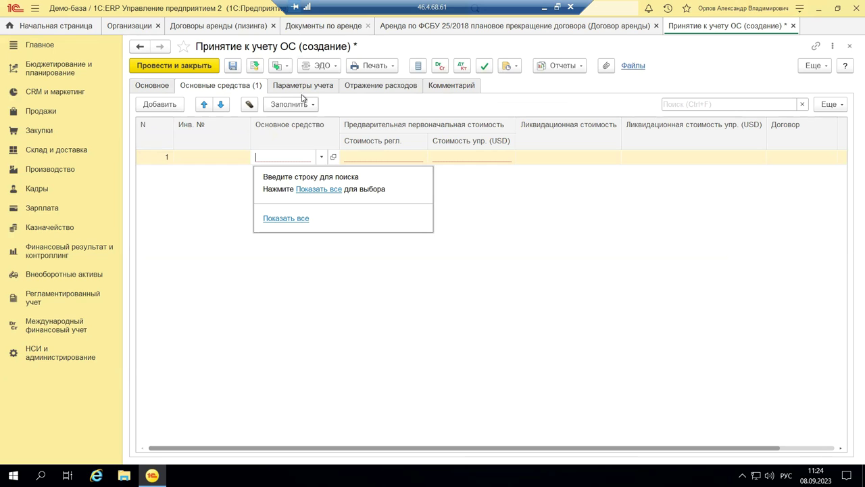
pyautogui.press('Escape')
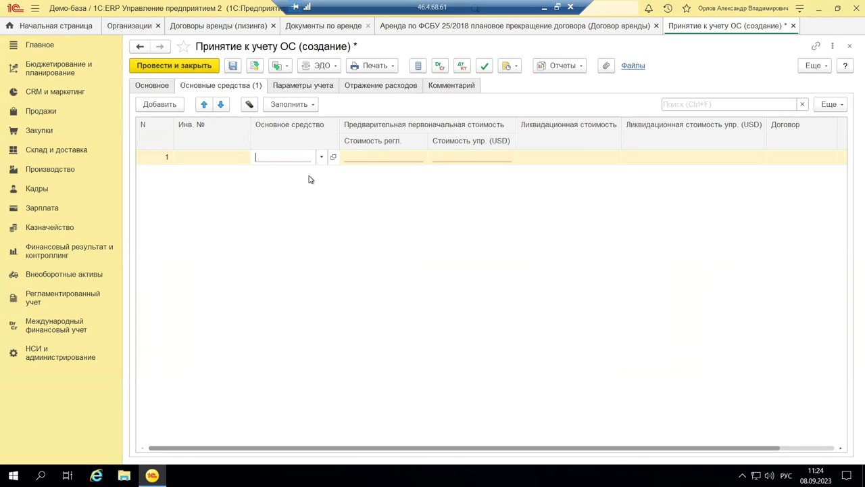
pyautogui.press('Escape')
pyautogui.press('Escape')
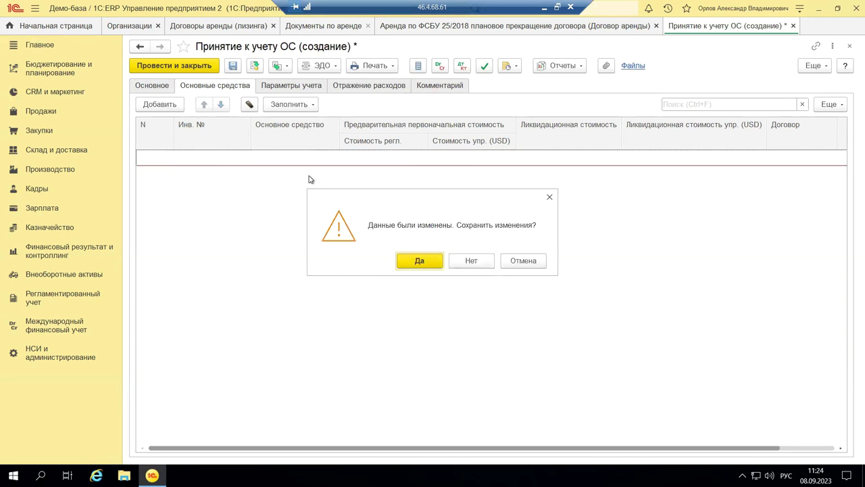
pyautogui.click(477, 261)
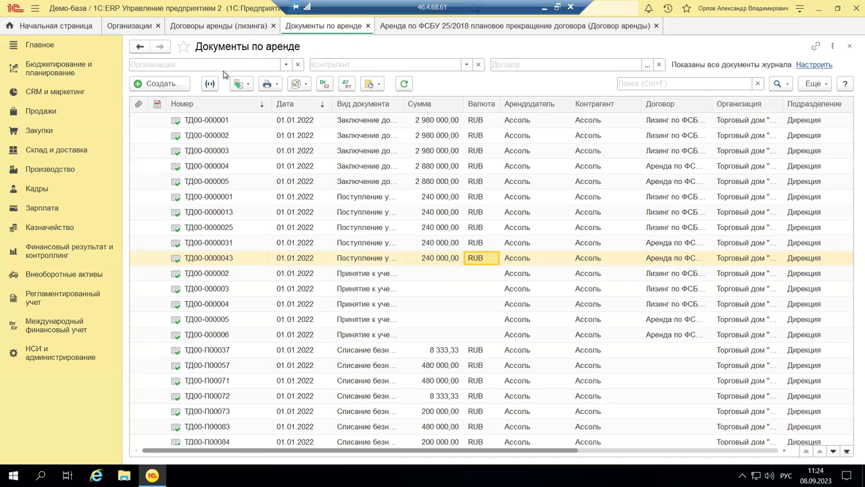
# - Create another "Принятие к учету предметов аренды" document from the lease documents journal
pyautogui.click(165, 87)
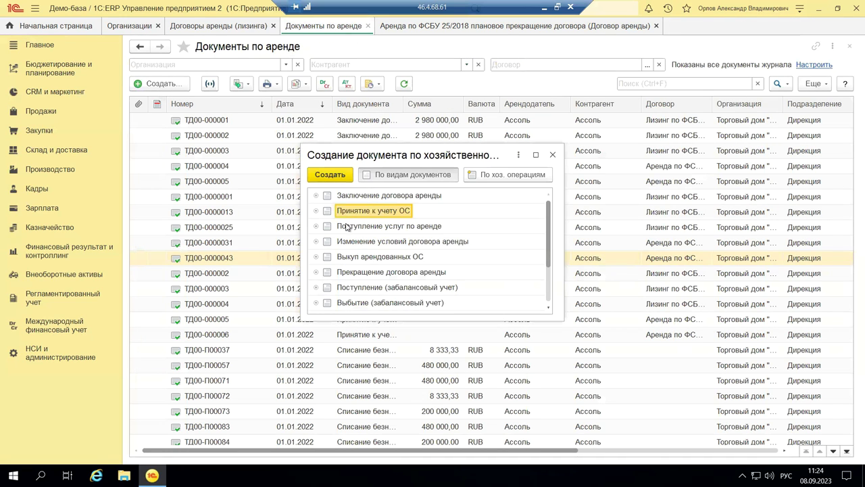
pyautogui.click(316, 212)
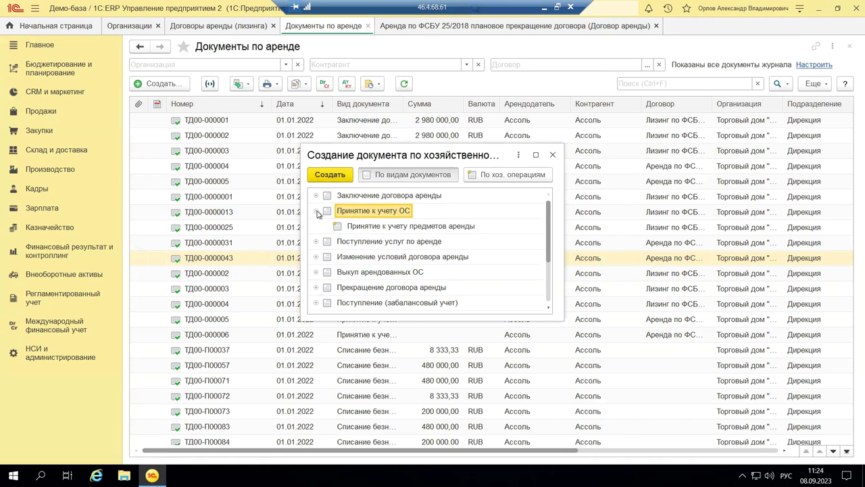
pyautogui.click(355, 228)
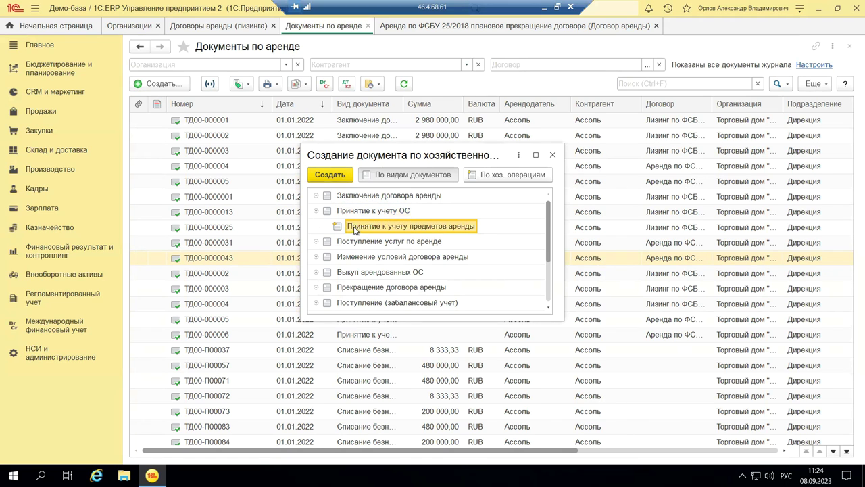
pyautogui.doubleClick(392, 230)
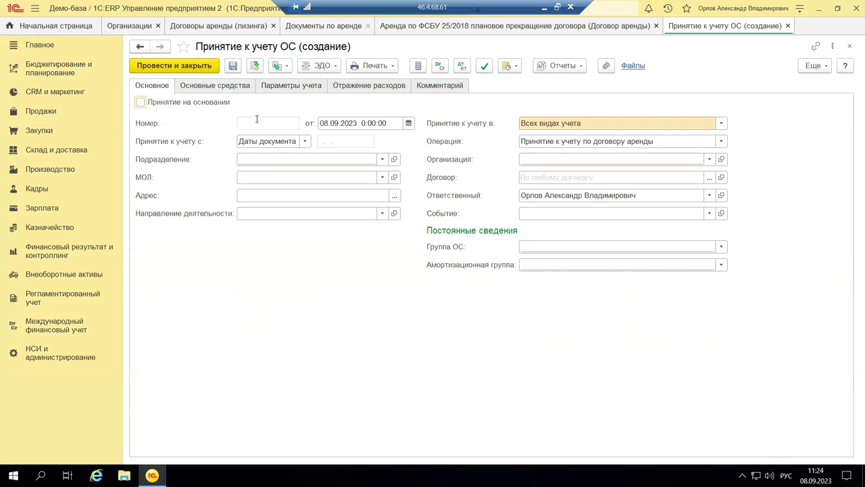
# - Review the document's accounting parameters, expense reflection settings with the expense item lists, and comment section, and close the document
pyautogui.click(269, 87)
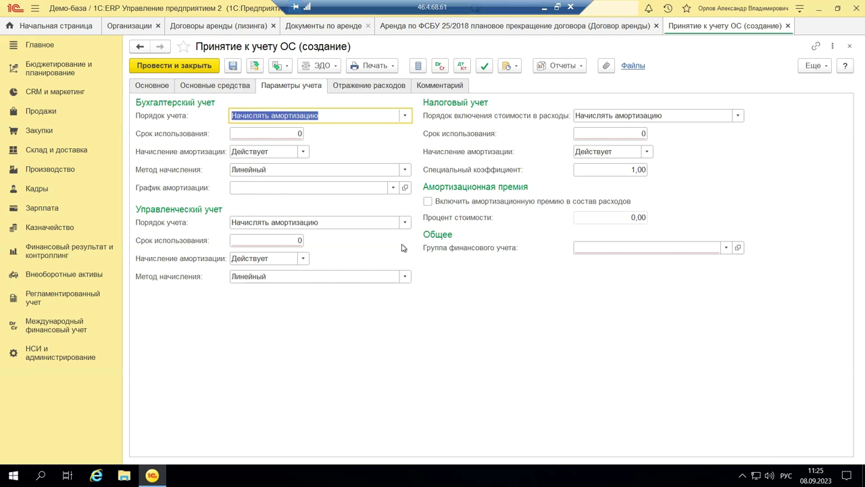
pyautogui.click(389, 87)
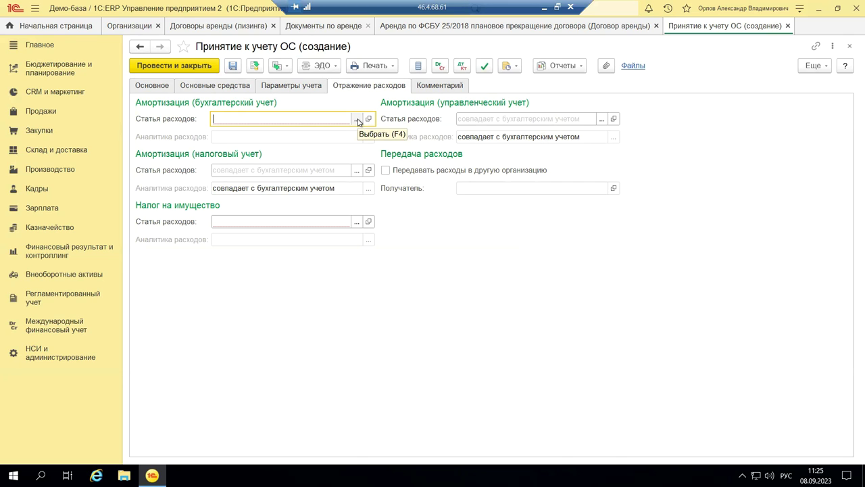
pyautogui.click(356, 170)
pyautogui.click(356, 171)
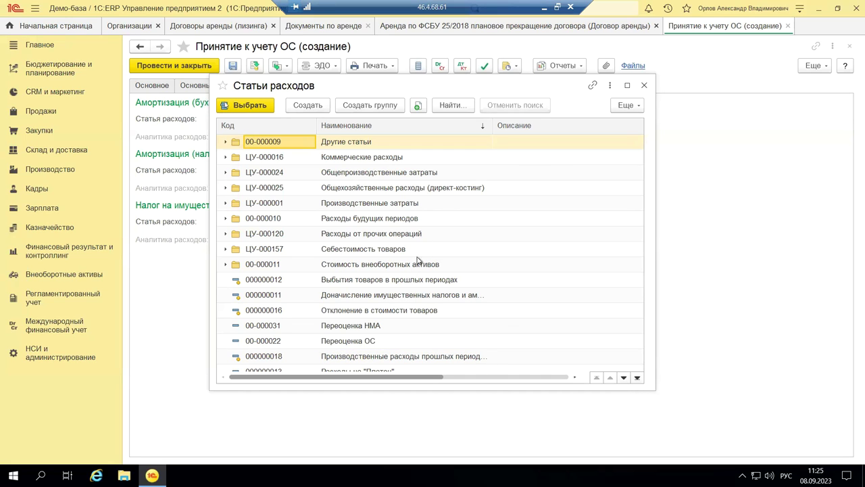
pyautogui.click(645, 86)
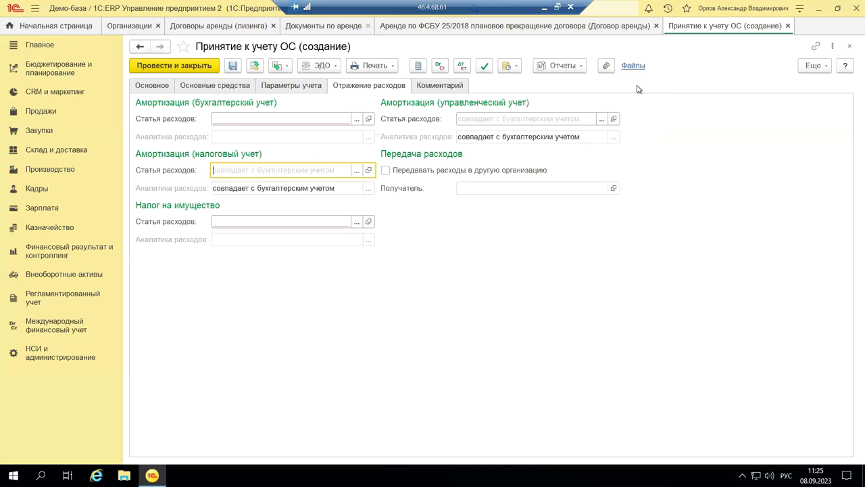
pyautogui.click(359, 223)
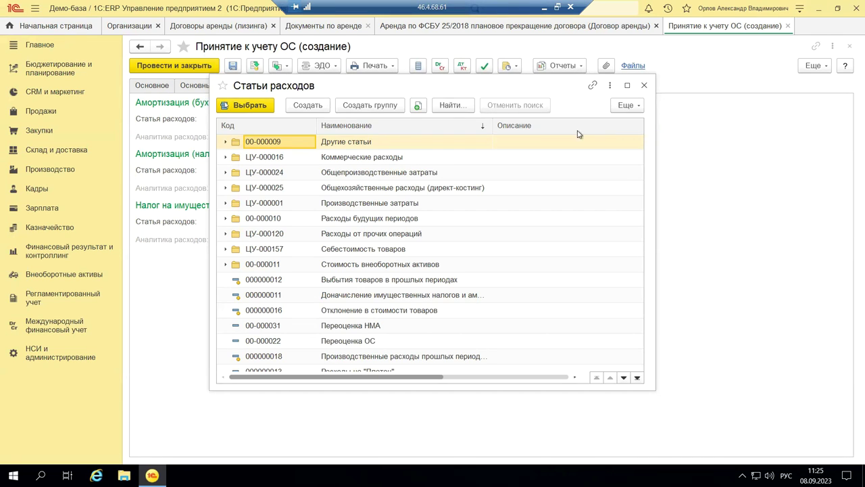
pyautogui.click(645, 86)
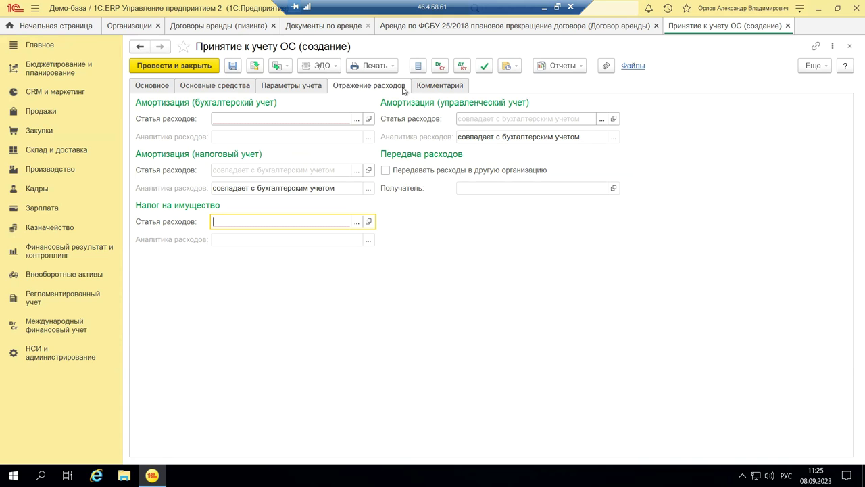
pyautogui.click(436, 86)
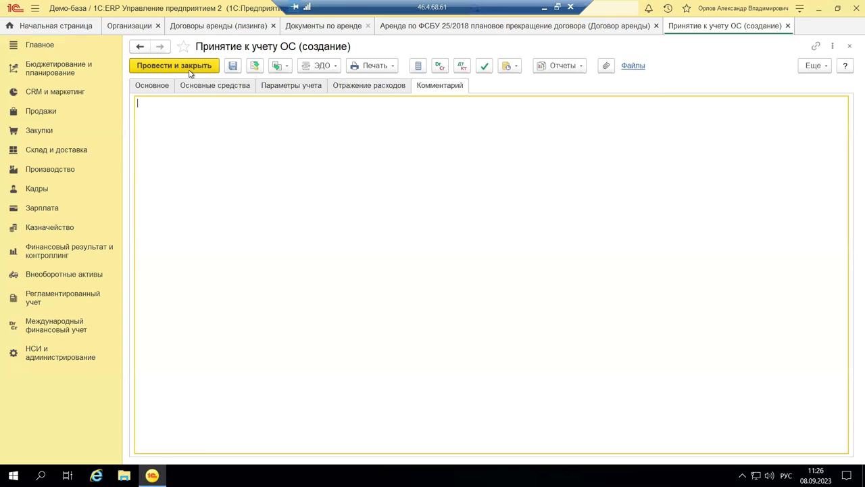
pyautogui.click(850, 46)
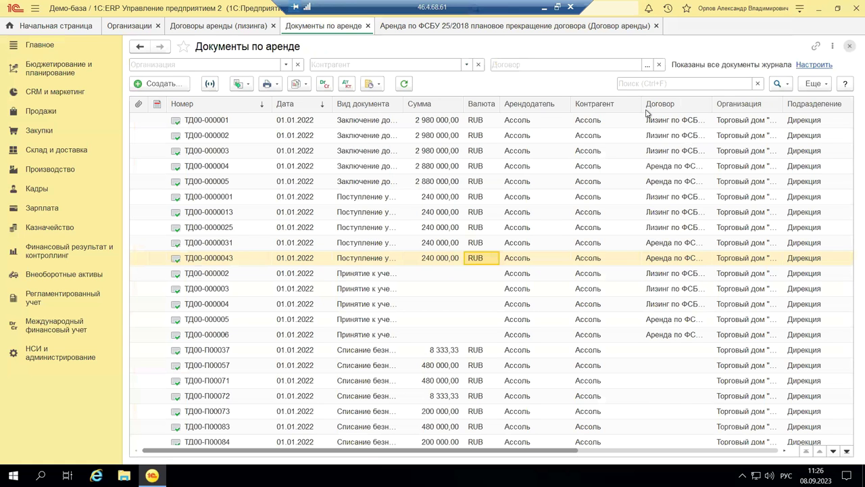
# - Examine the document types available for creation in the lease journal, expanding "Поступление (забалансовый учет)"
pyautogui.click(160, 84)
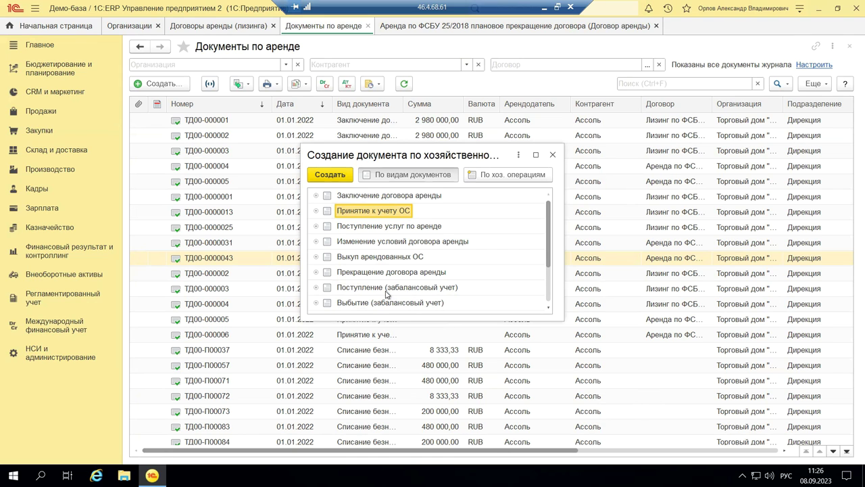
pyautogui.click(316, 287)
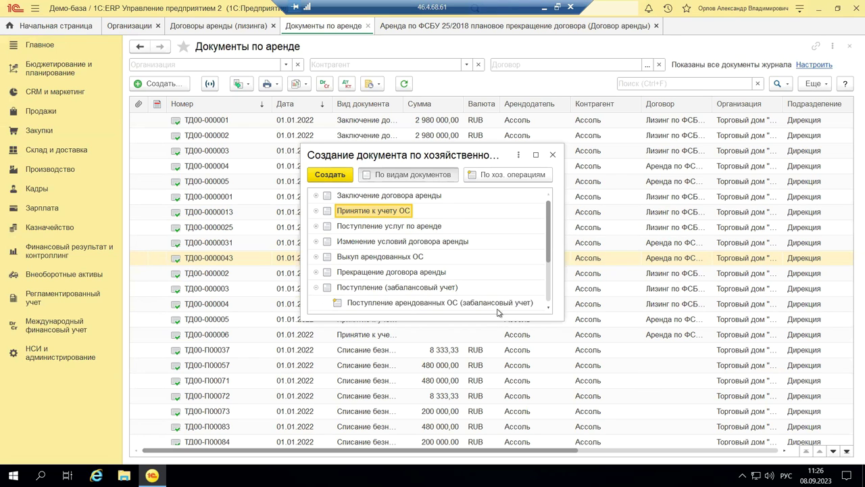
pyautogui.scroll(-1, 512, 255)
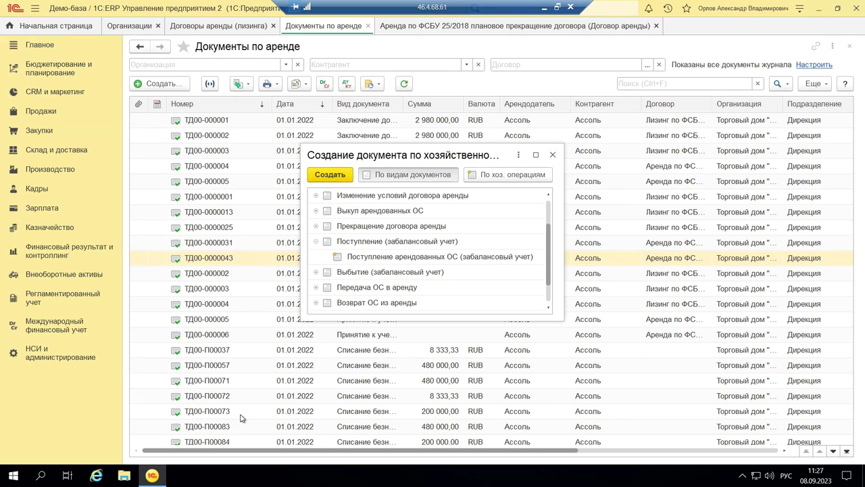
# - Switch to the ФСБУ 25 lease presentation in PowerPoint and show slide 11 on accepting leased assets for accounting
pyautogui.click(544, 9)
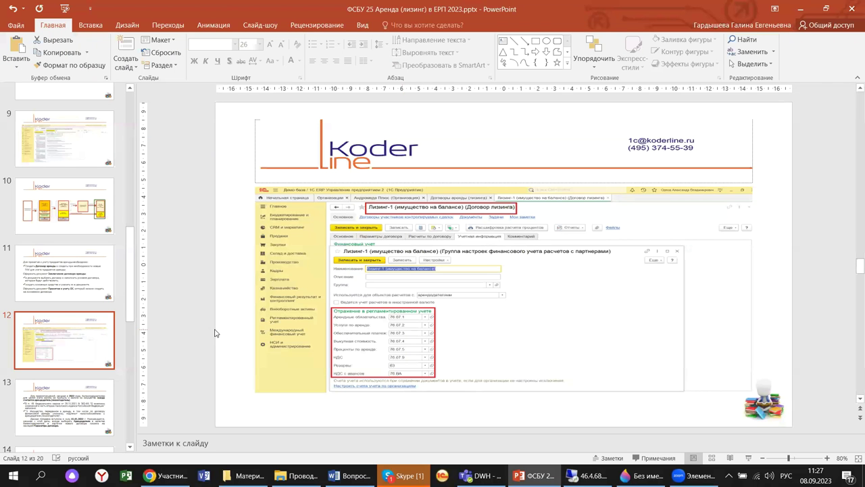
pyautogui.click(75, 279)
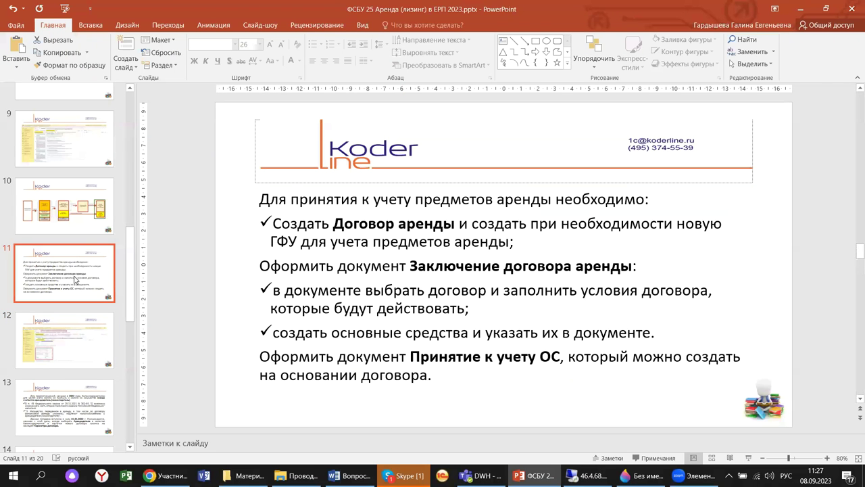